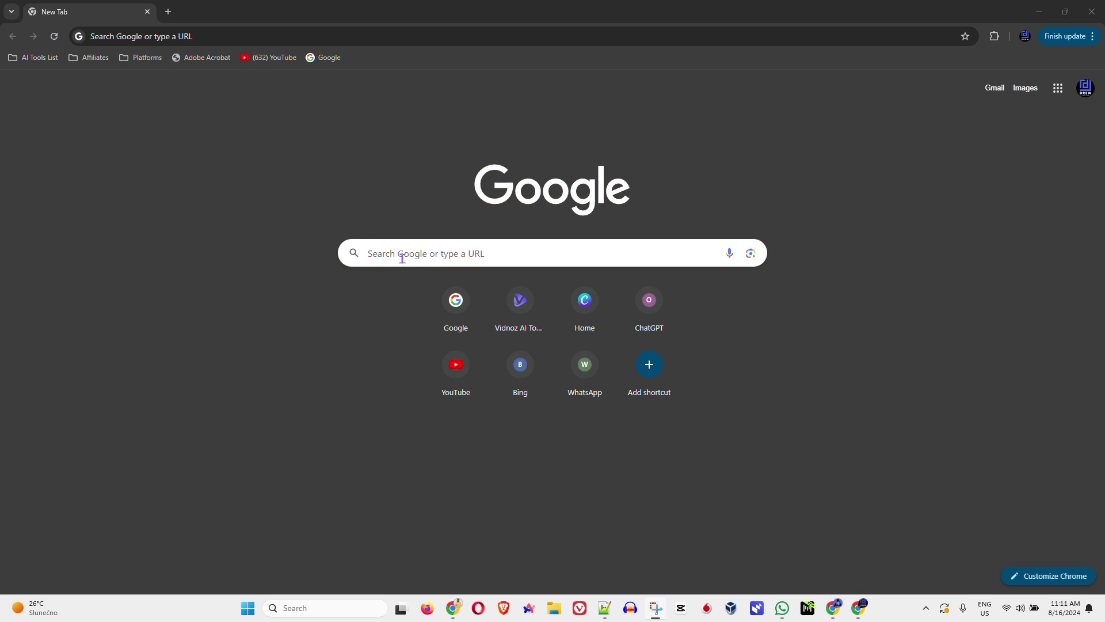
Search Google for 'how to print screen' and open the Microsoft Support result.
click(402, 253)
text(h)
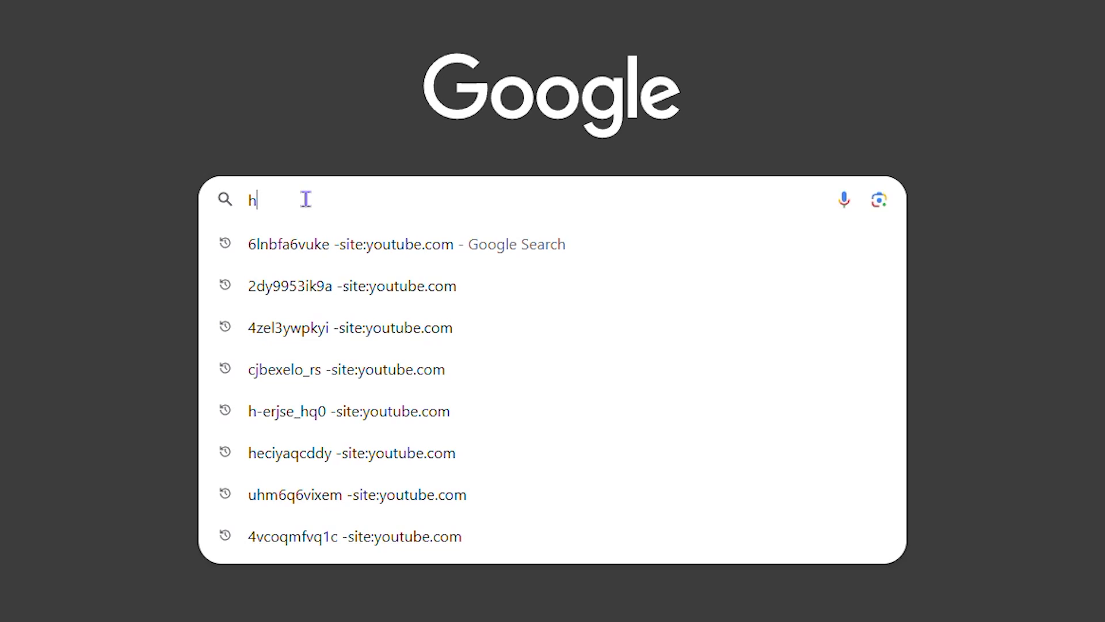
text(ow to pr)
key(Down)
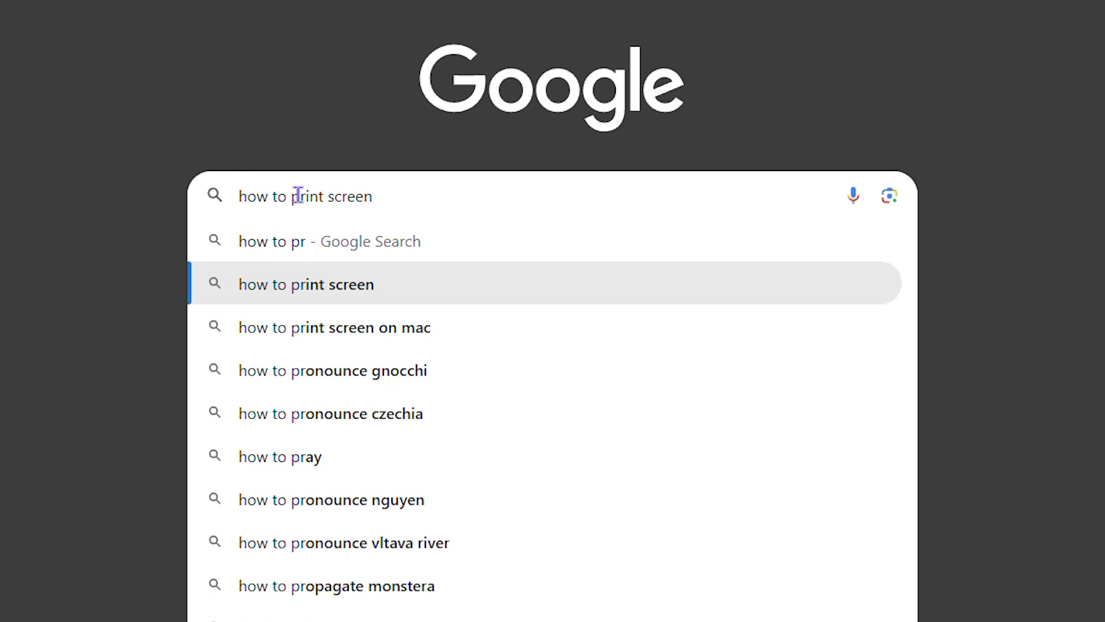
key(Return)
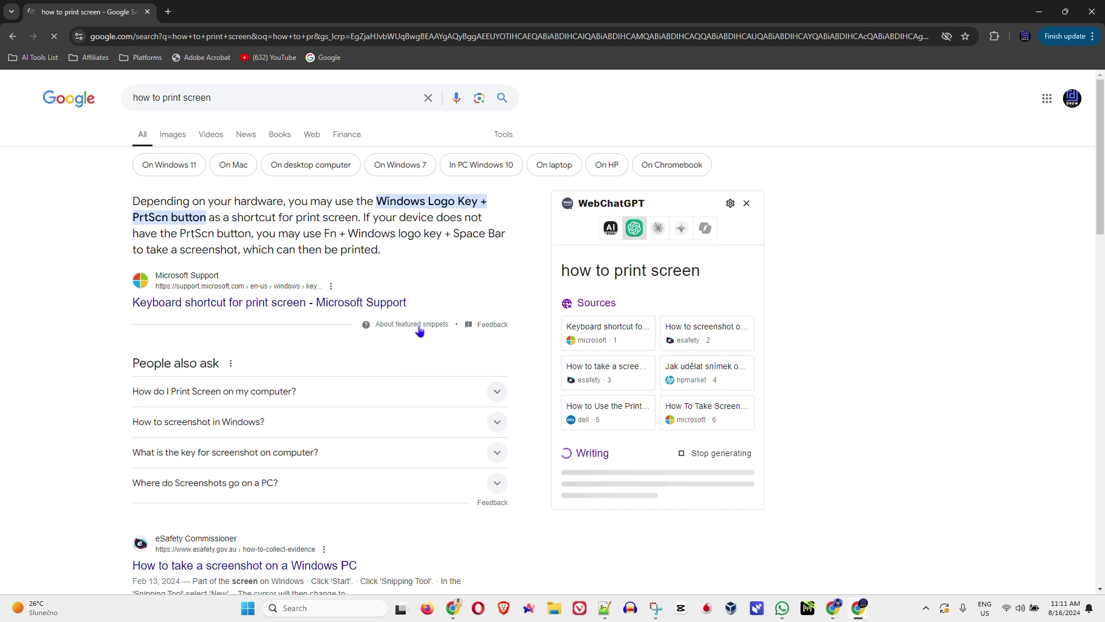
click(601, 325)
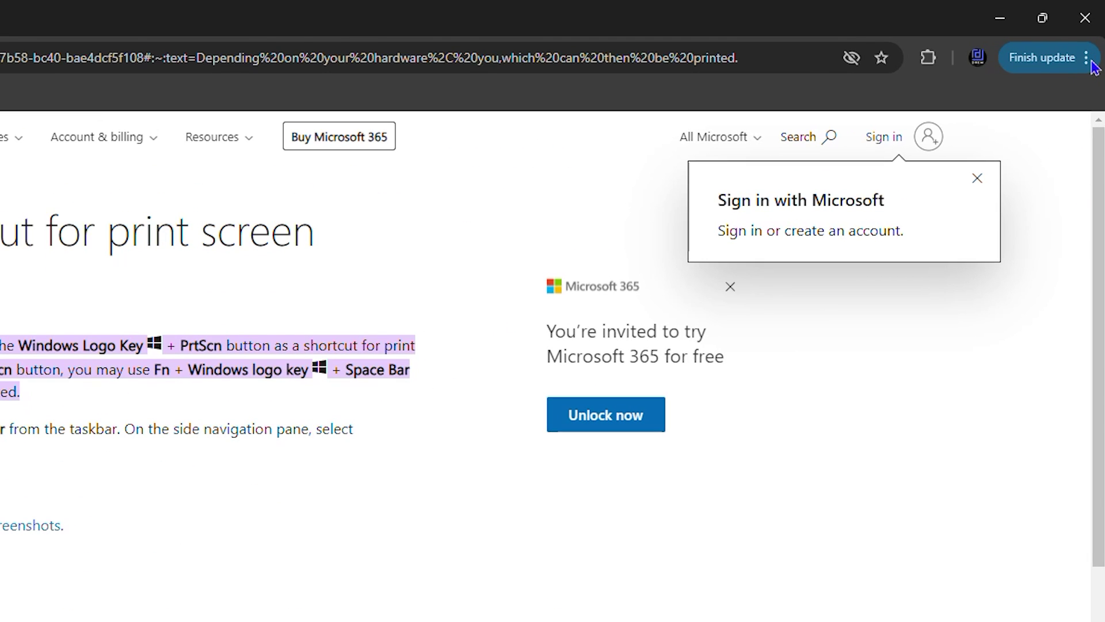
Open Chrome's three-dot main menu to look for page actions.
click(1087, 57)
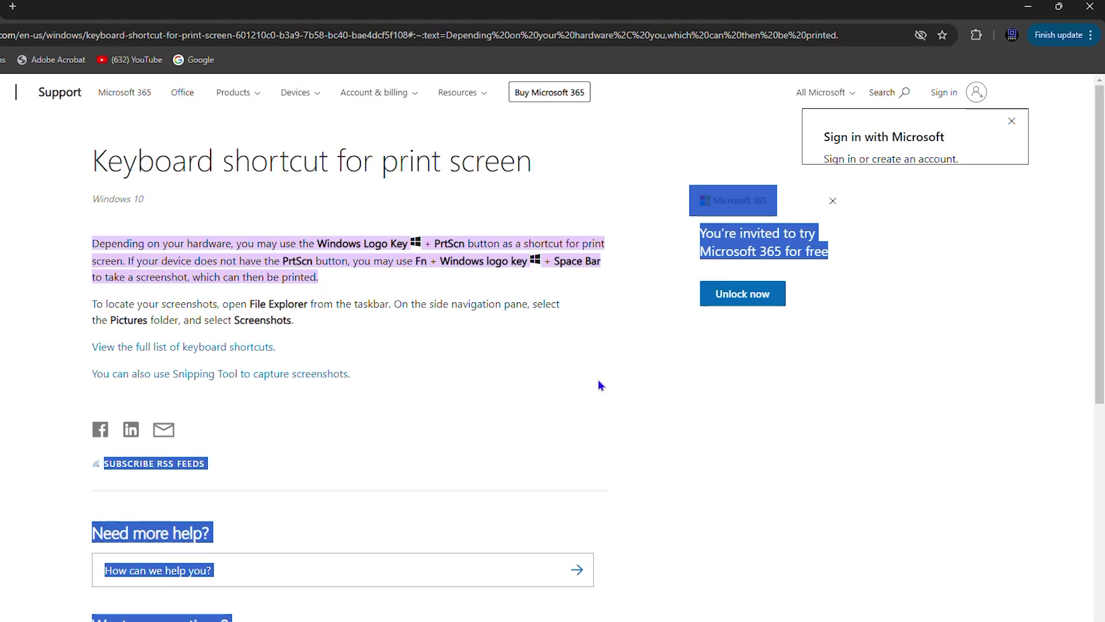
Open the print preview of the print screen article from the page's right-click menu.
right_click(613, 498)
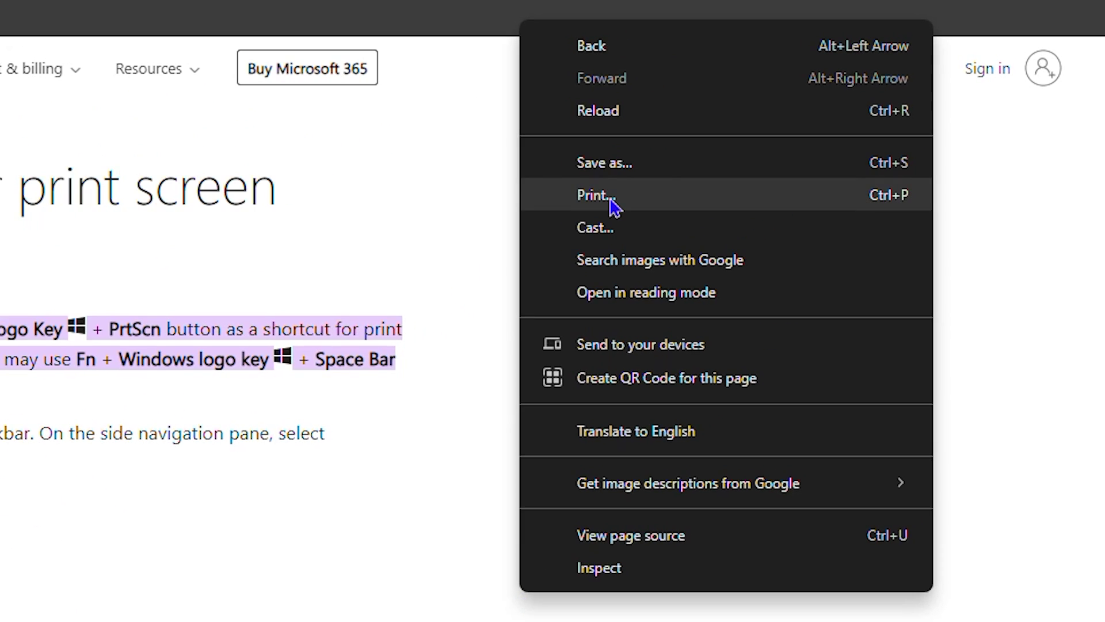
click(677, 136)
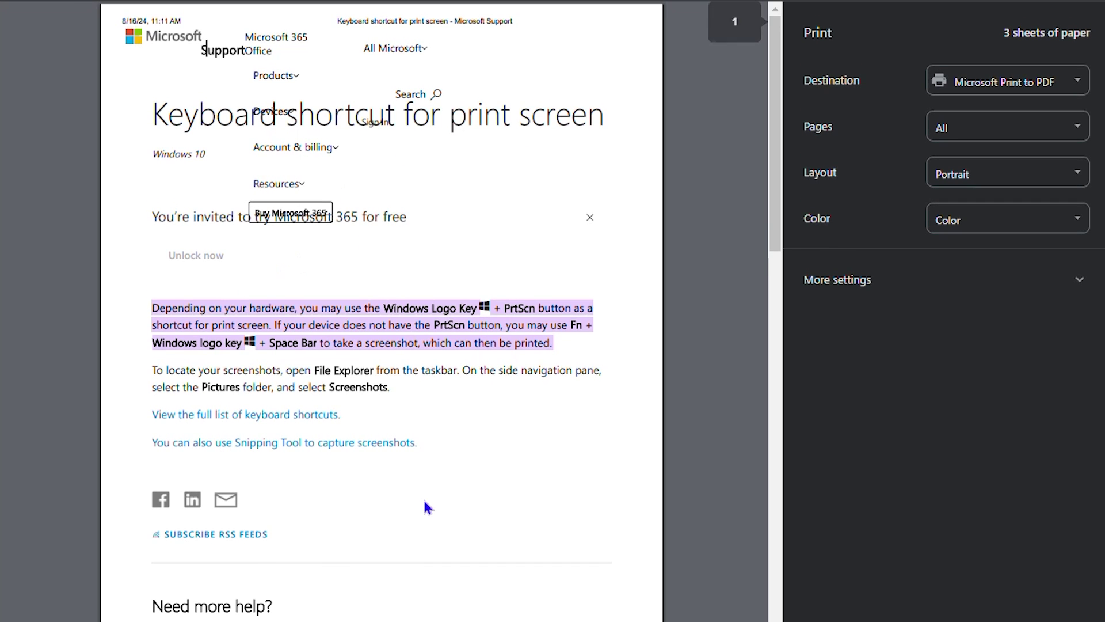
scroll(426, 508, down, 4)
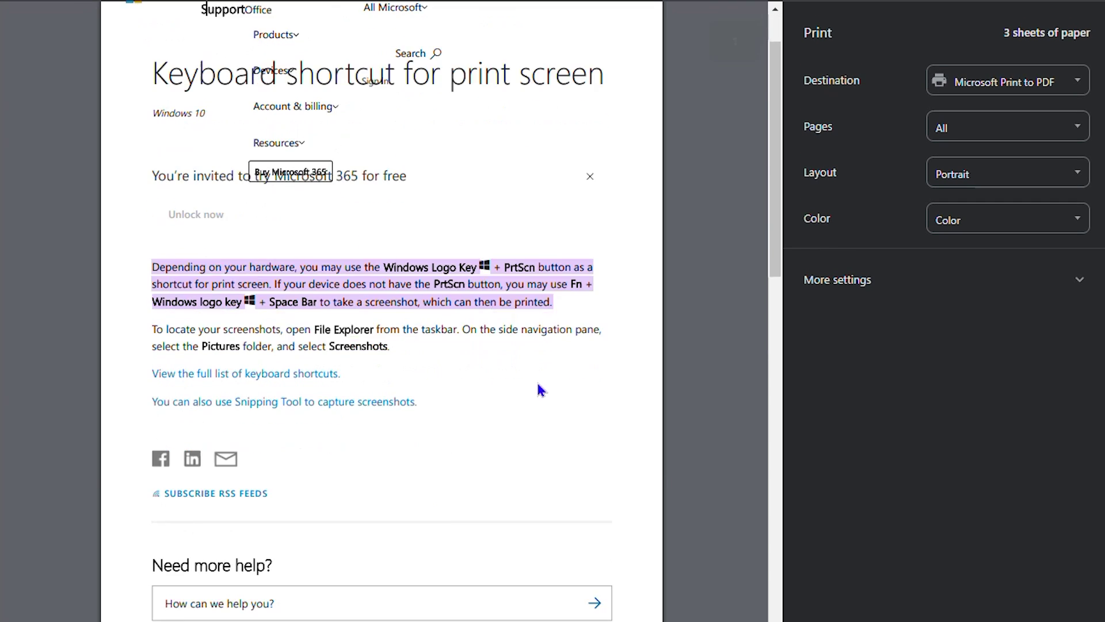
scroll(492, 374, down, 5)
scroll(492, 374, down, 5)
scroll(493, 373, down, 5)
scroll(492, 396, down, 2)
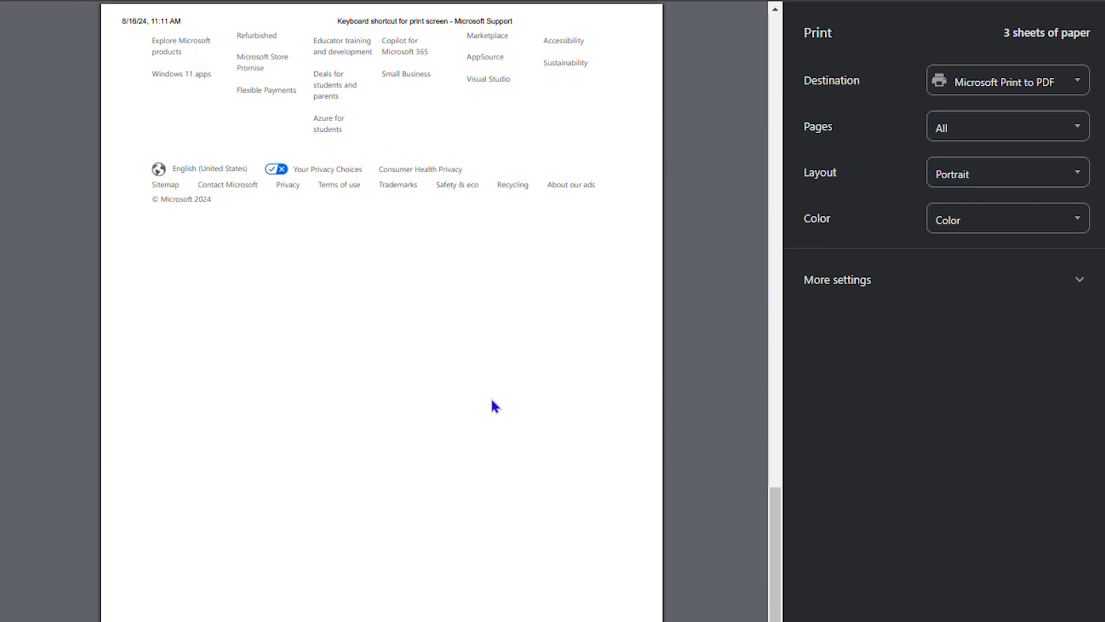
scroll(492, 406, up, 10)
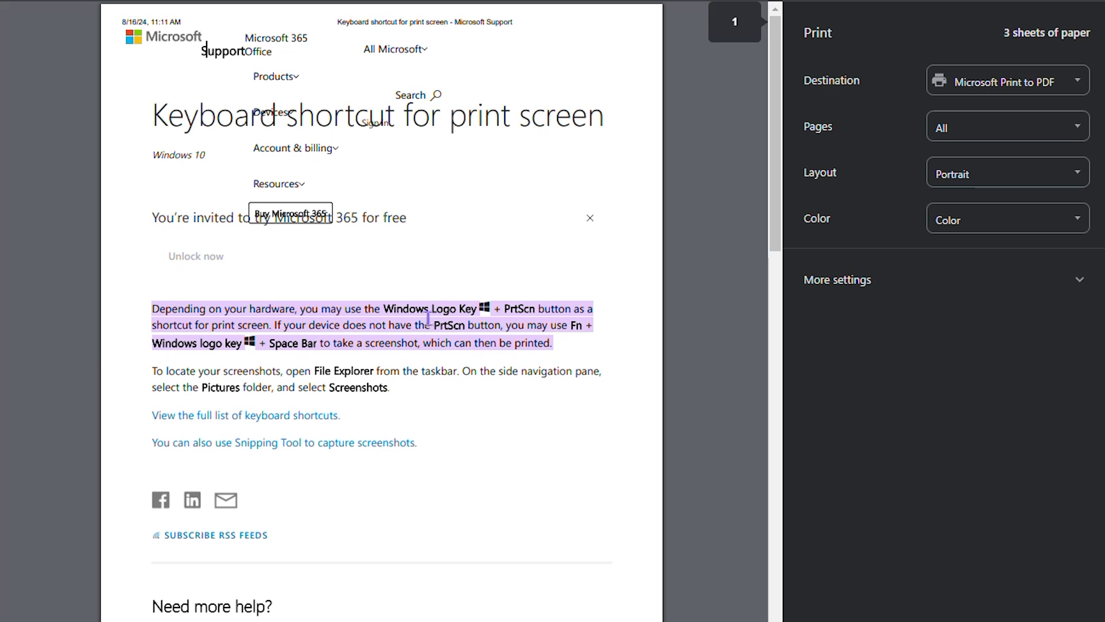
click(1007, 81)
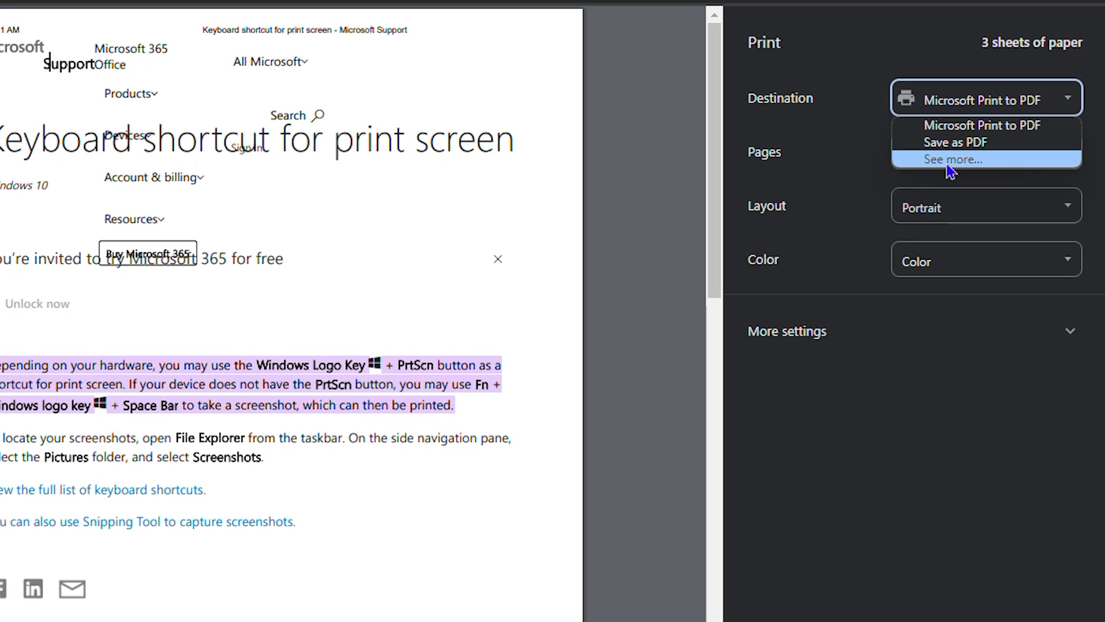
click(1058, 332)
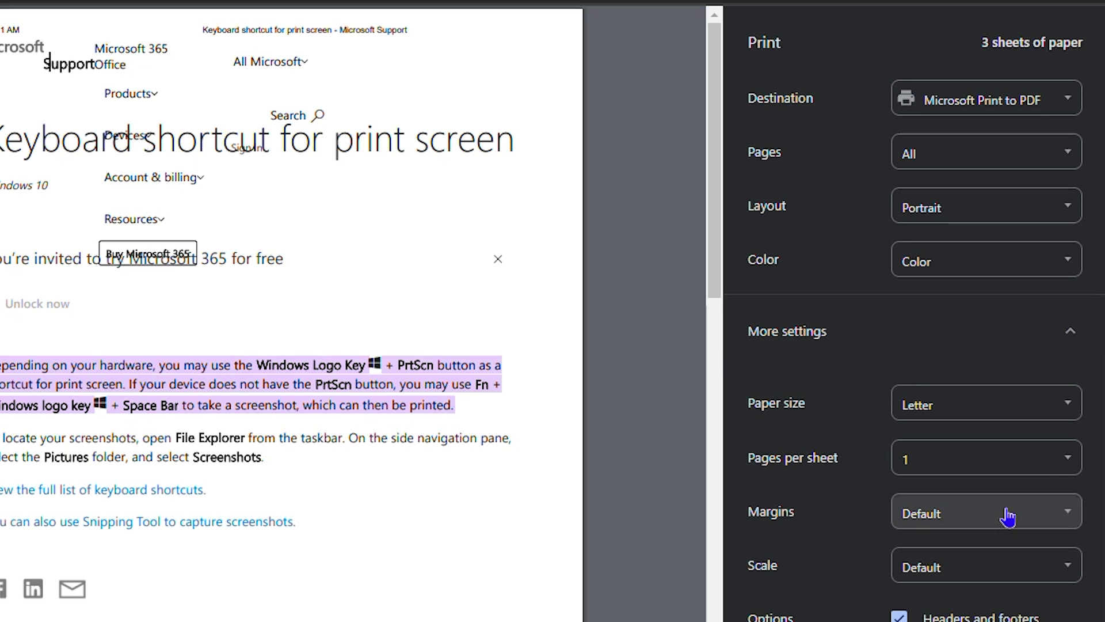
click(1019, 467)
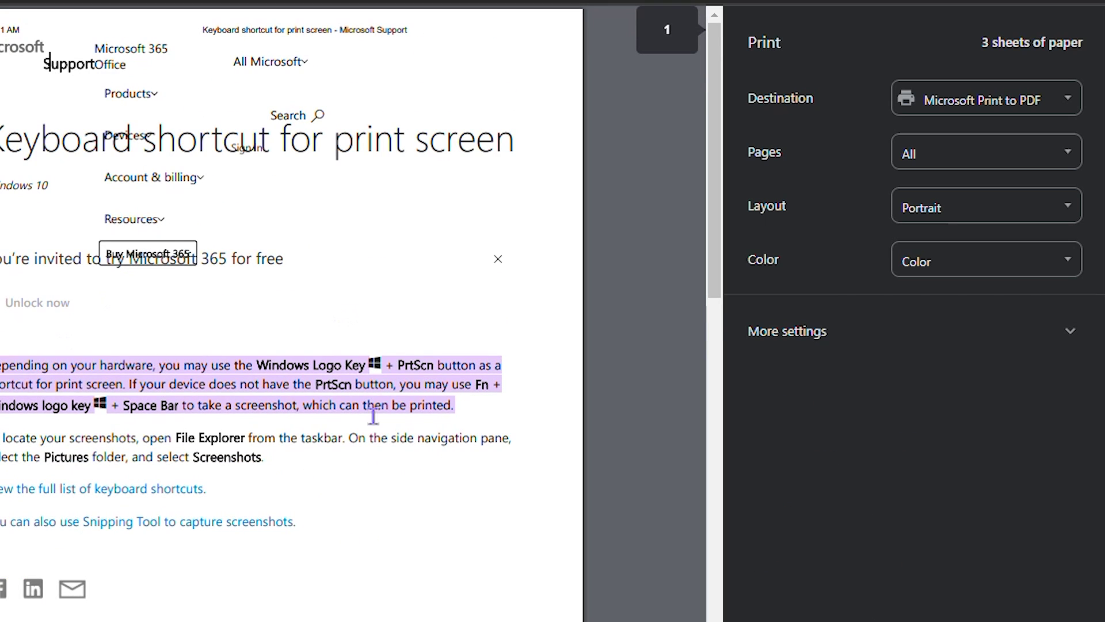
scroll(488, 480, down, 5)
scroll(315, 517, down, 4)
scroll(249, 506, up, 3)
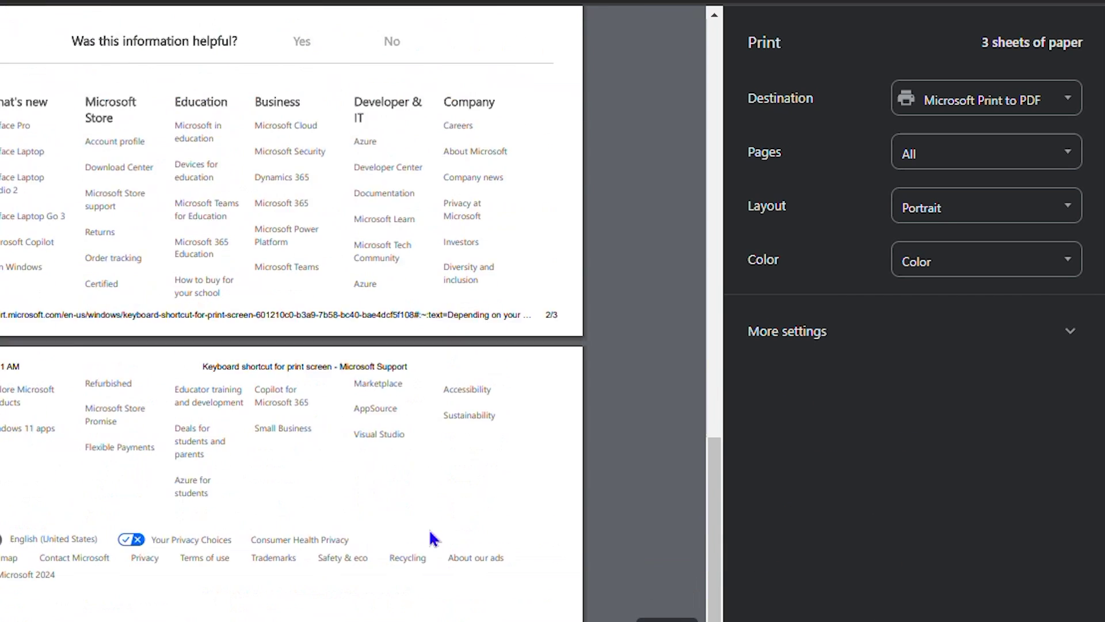
scroll(432, 527, up, 2)
scroll(397, 495, up, 8)
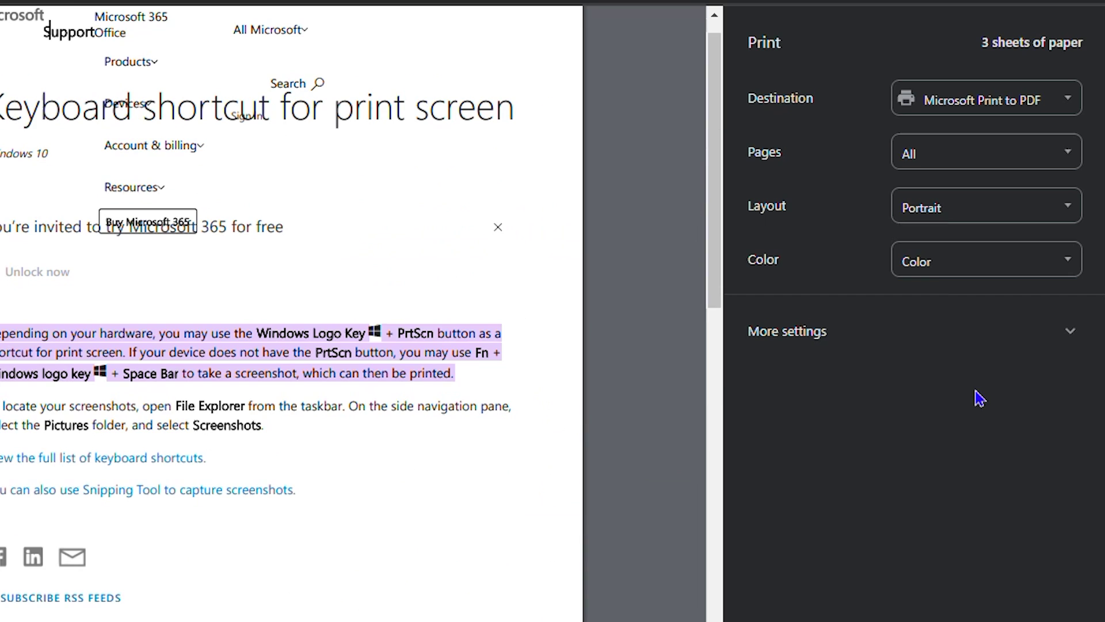
Set Pages to a Custom range of page 1, cutting the job to one sheet.
click(936, 157)
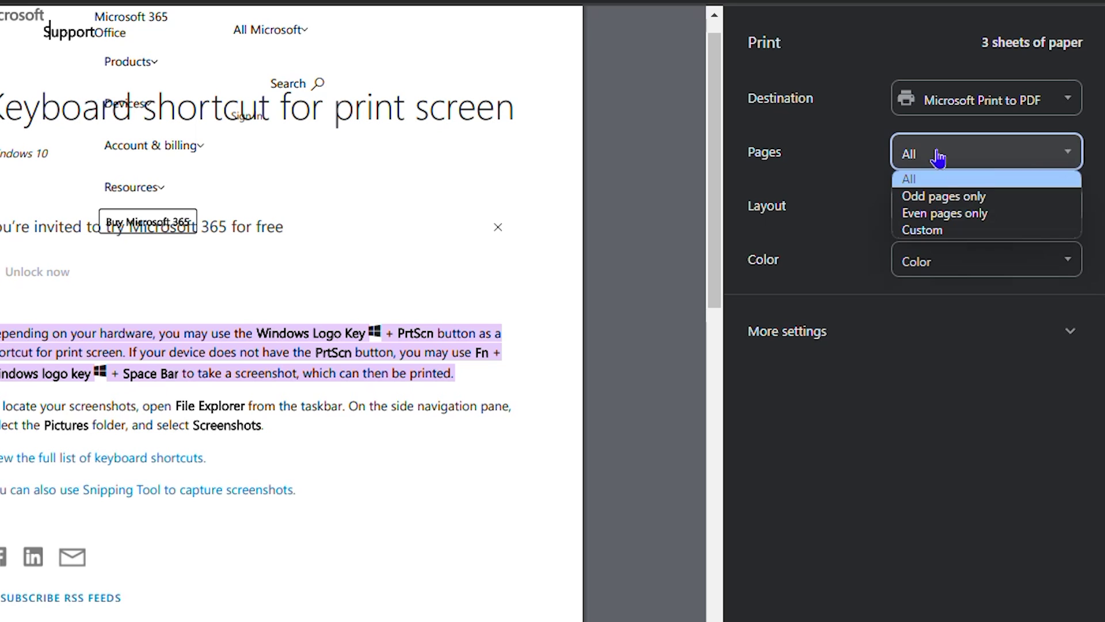
click(938, 230)
text(1)
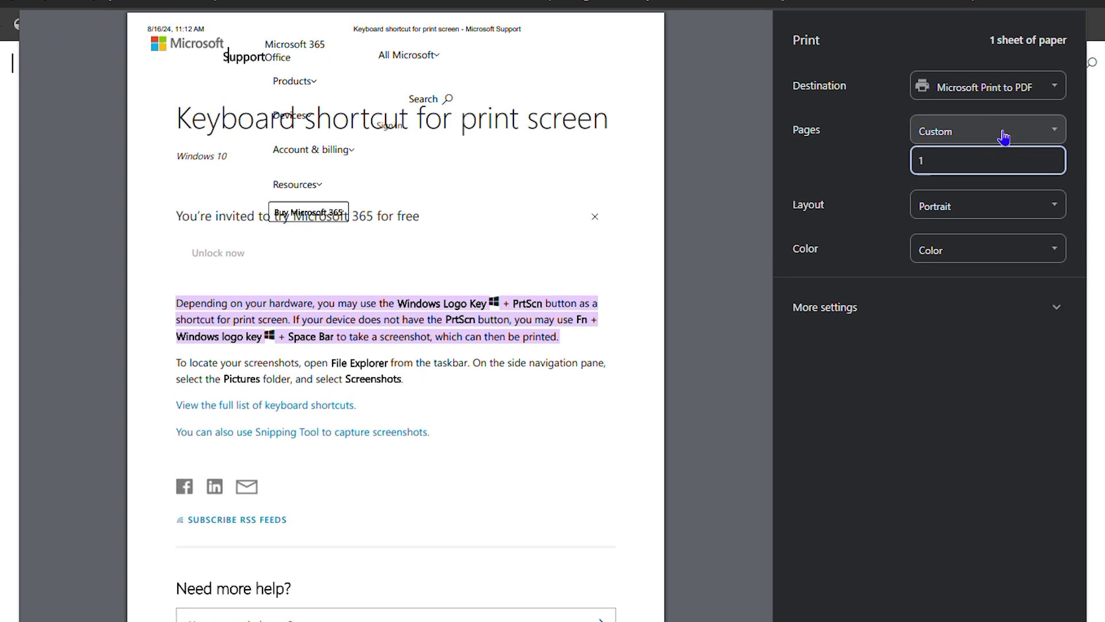
click(1002, 129)
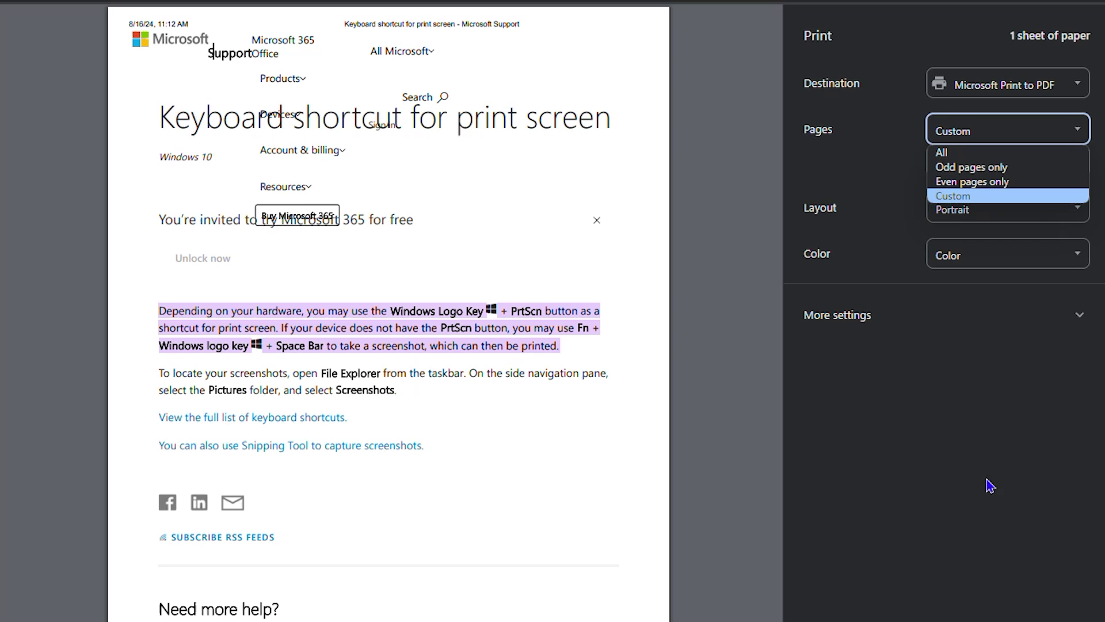
click(977, 499)
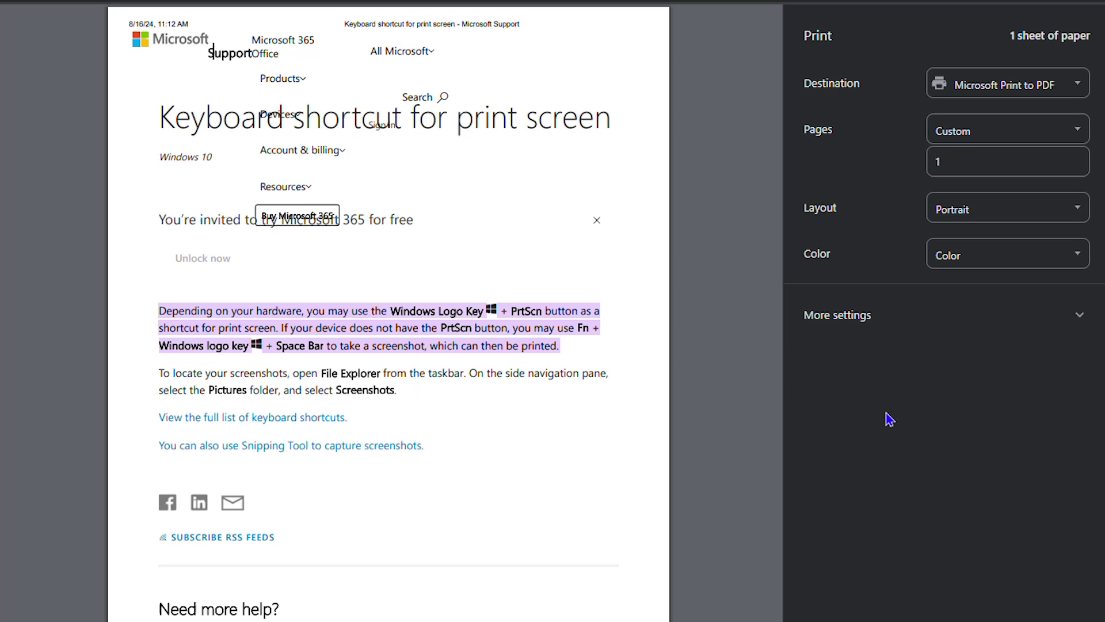